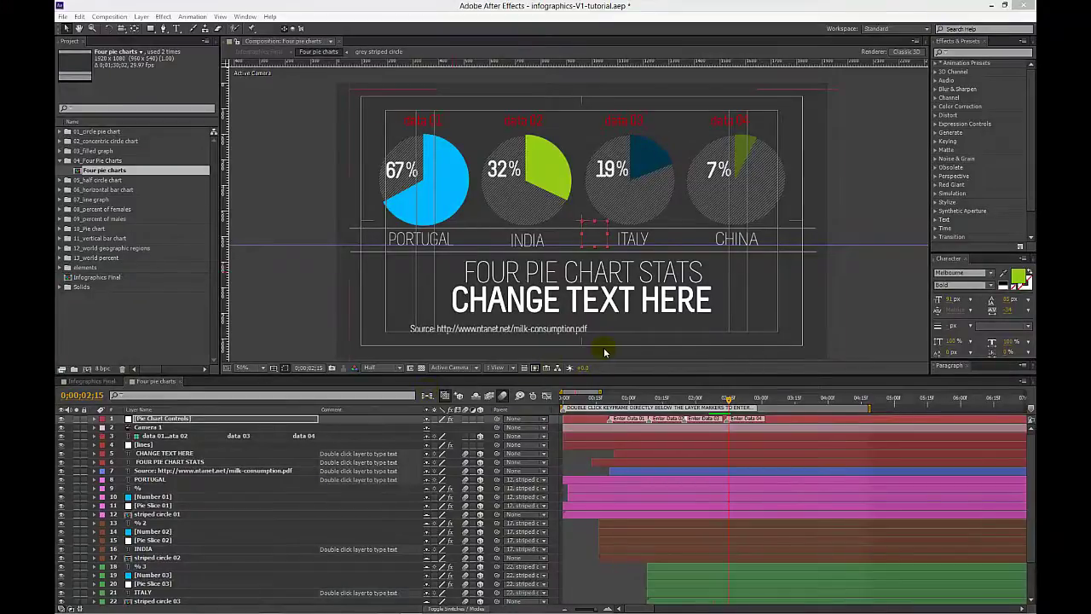
Step: Select the [Pie Chart Controls] layer in the timeline
left_click(152, 419)
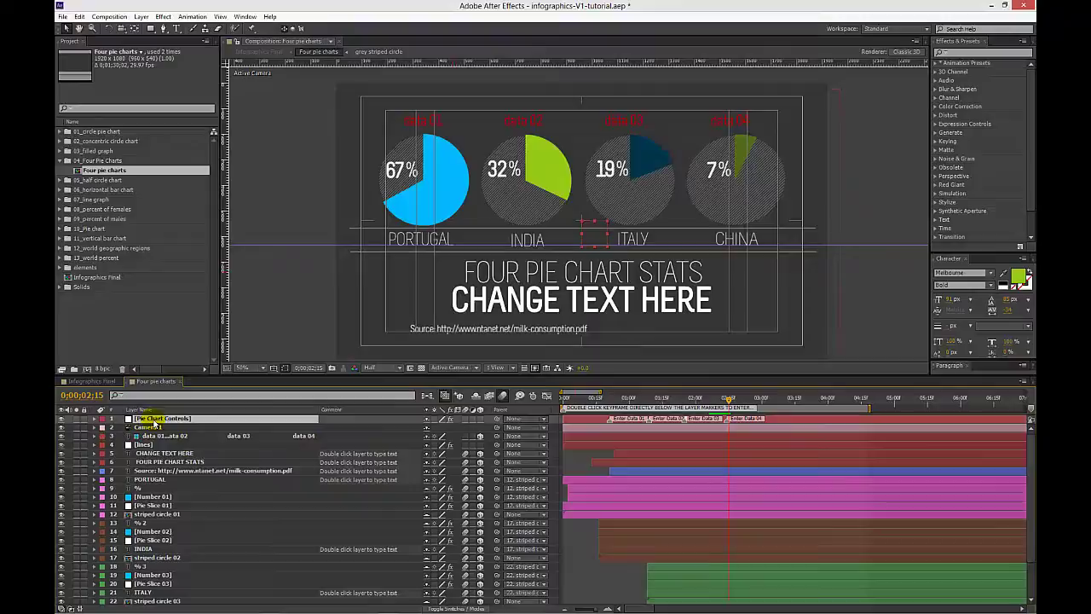
Step: Open the Pie Chart Controls effects and set Pie Color 01 to light blue 3CC0F3
key("e")
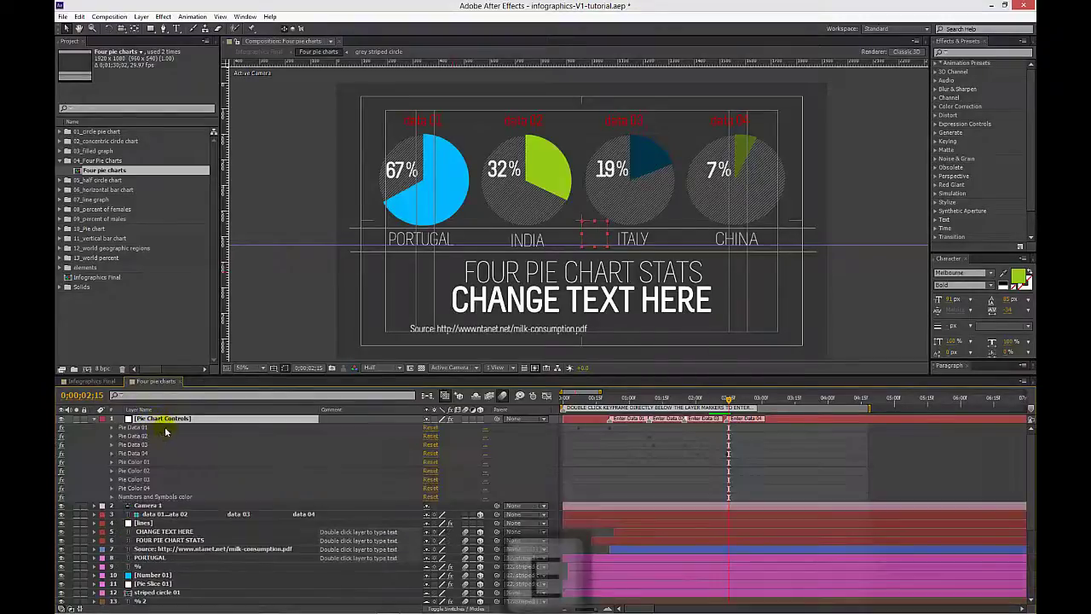
double_click(143, 428)
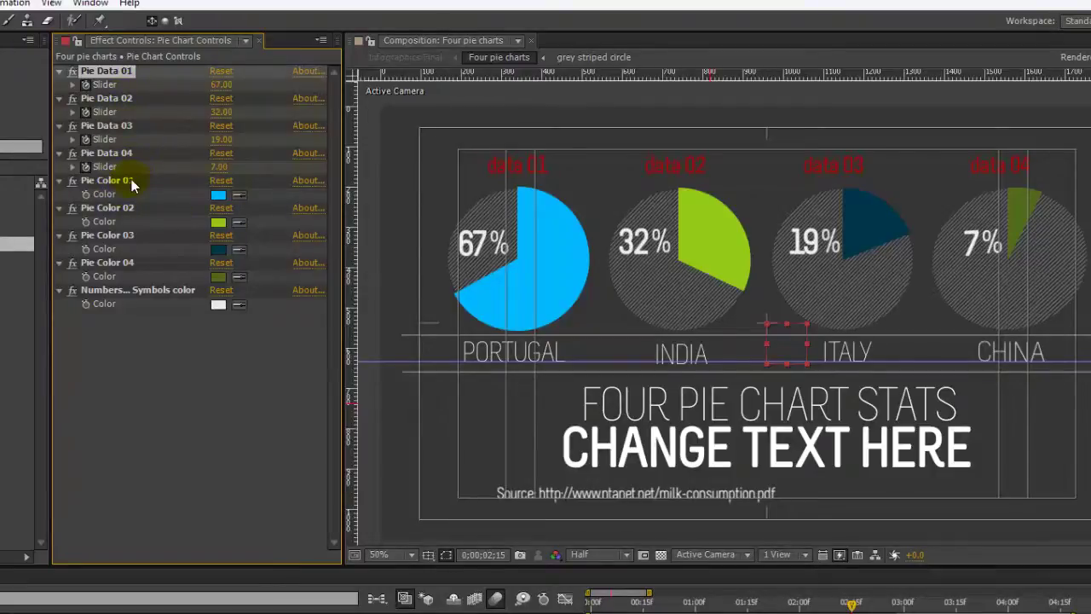
left_click(219, 197)
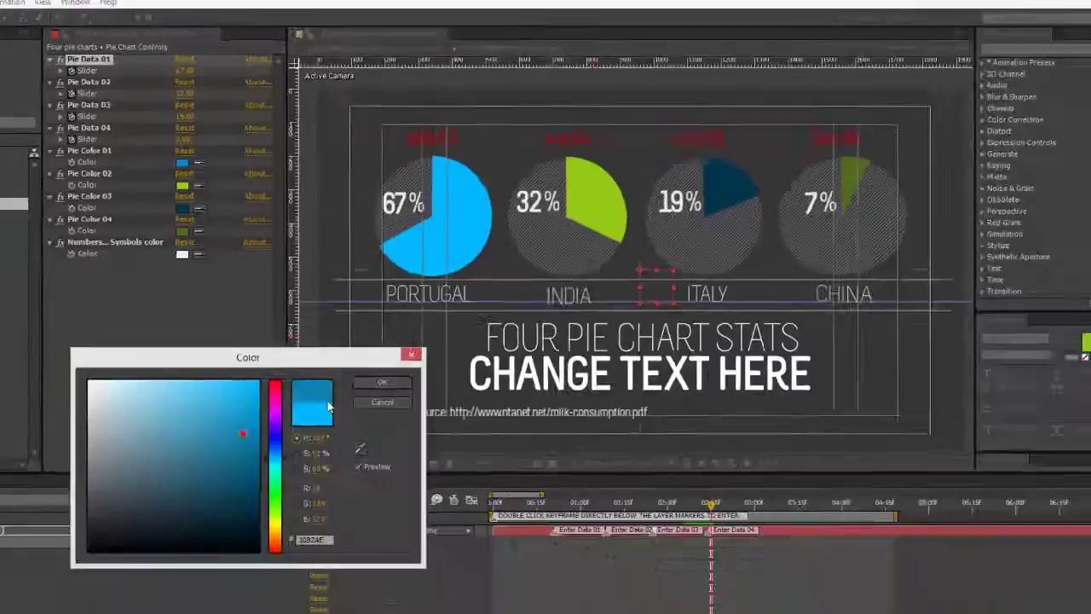
left_click(381, 382)
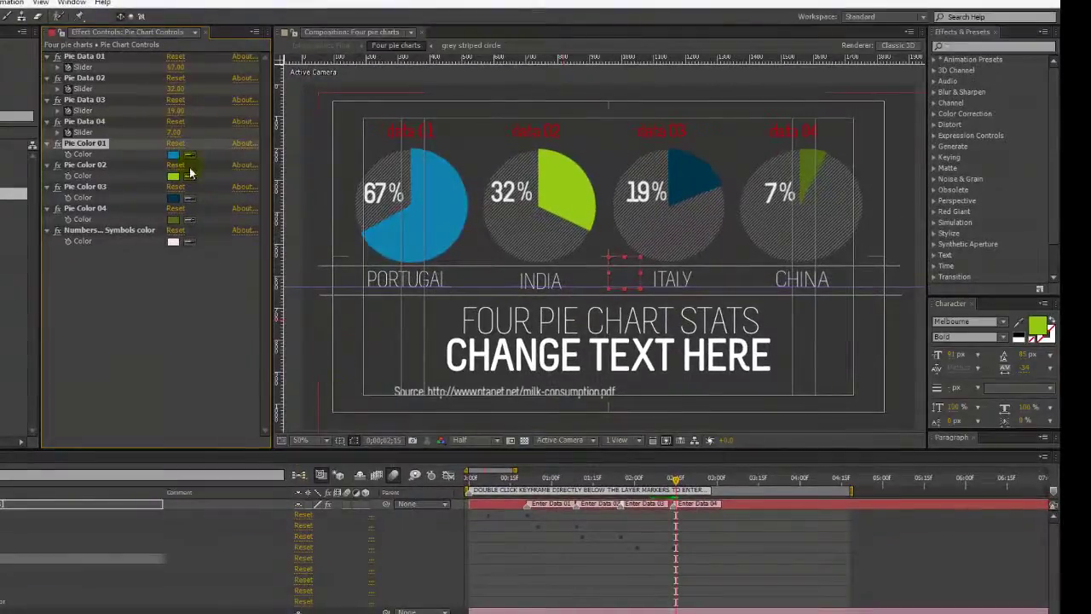
left_click(173, 154)
left_click(206, 368)
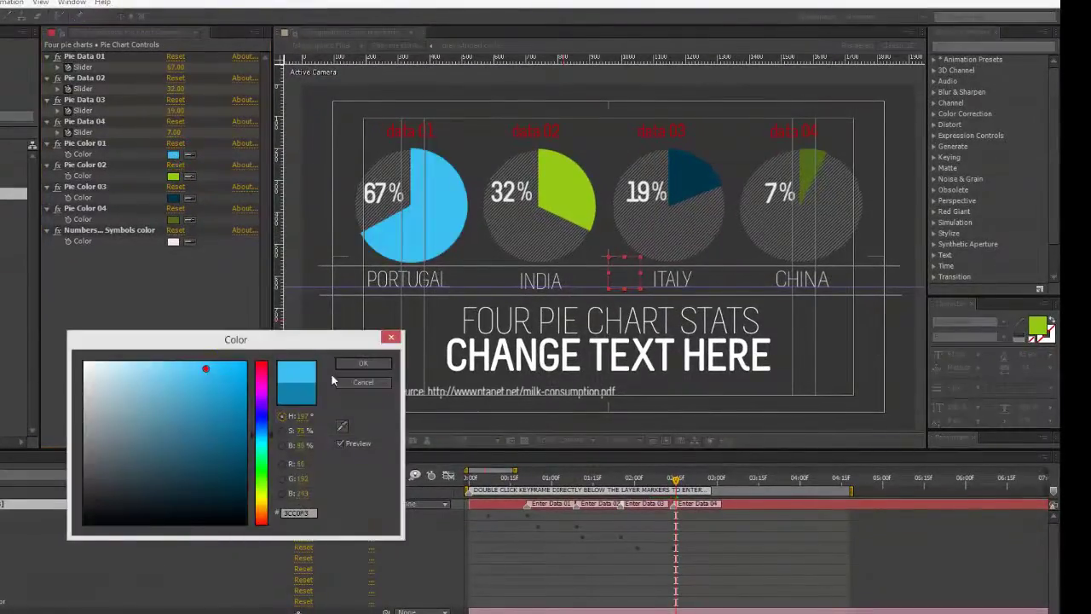
left_click(363, 362)
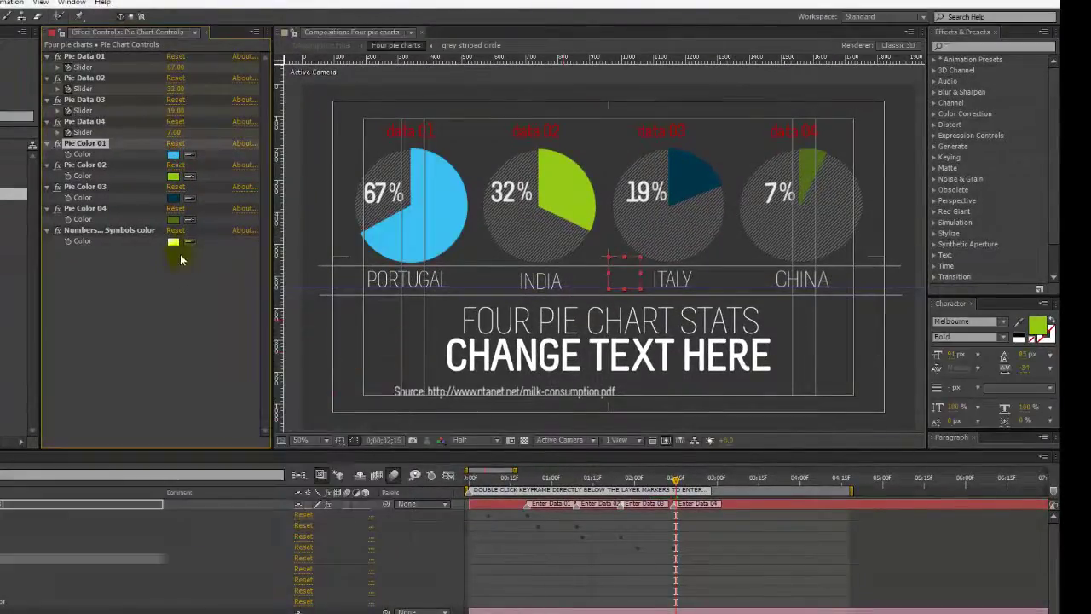
Step: Try red on the Numbers and Symbols colour, then undo it so the percentages stay white
left_click(119, 236)
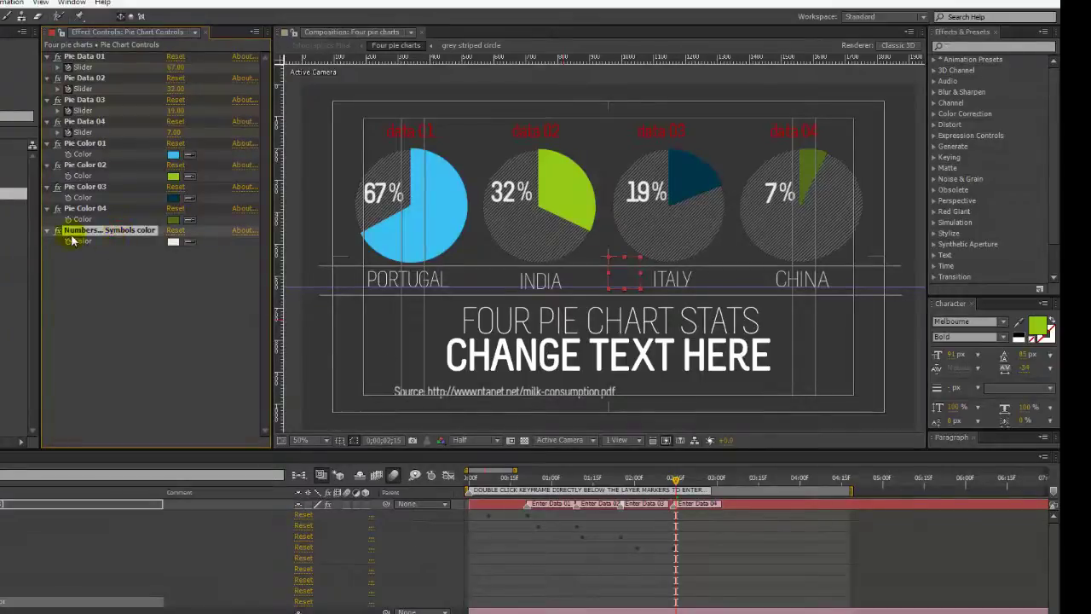
left_click(388, 193)
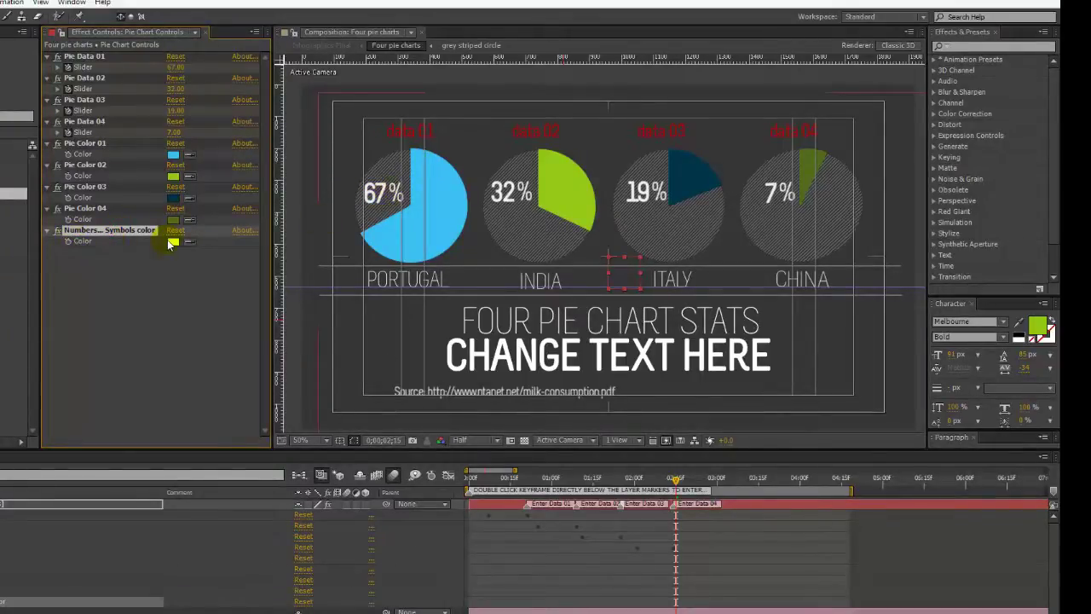
left_click(173, 241)
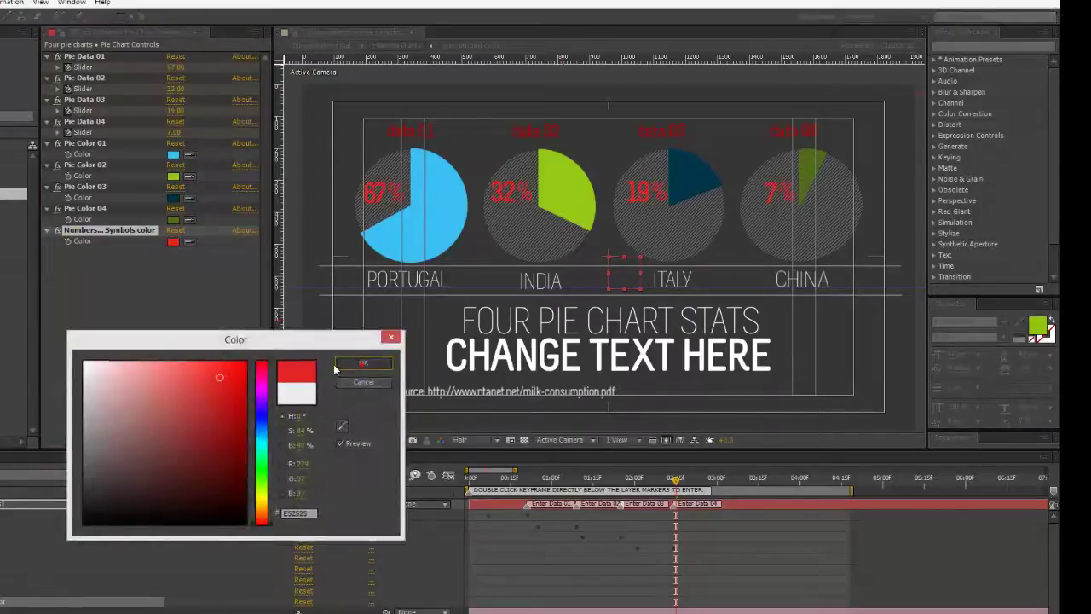
key("Return")
key("ctrl+z")
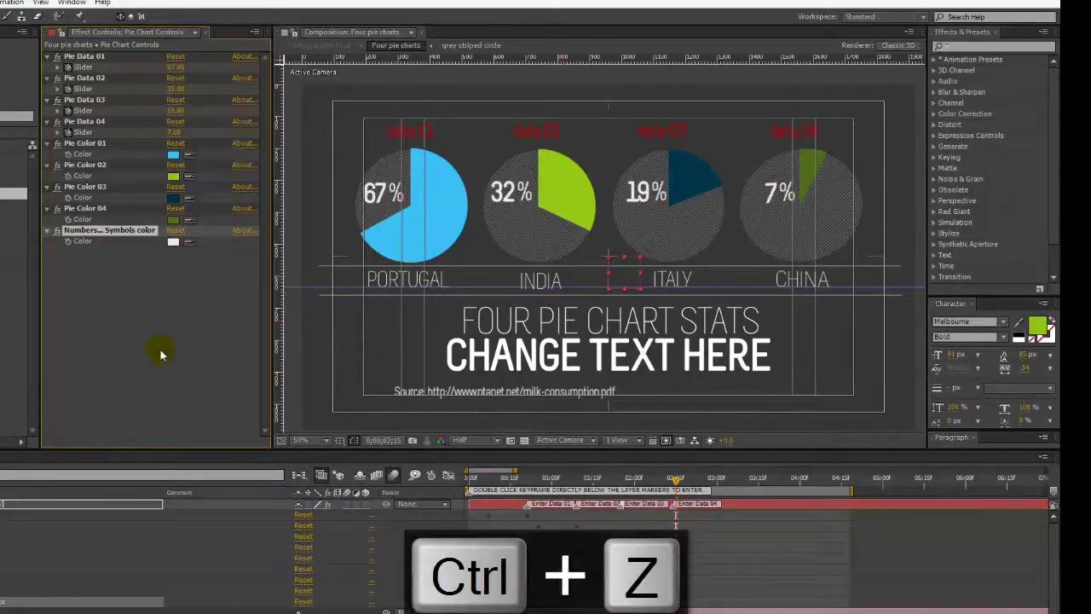
Step: Show the Pie Data slider keyframes, set the time to 0;00;01;10 and check the Enter Data 01 marker
left_click(177, 379)
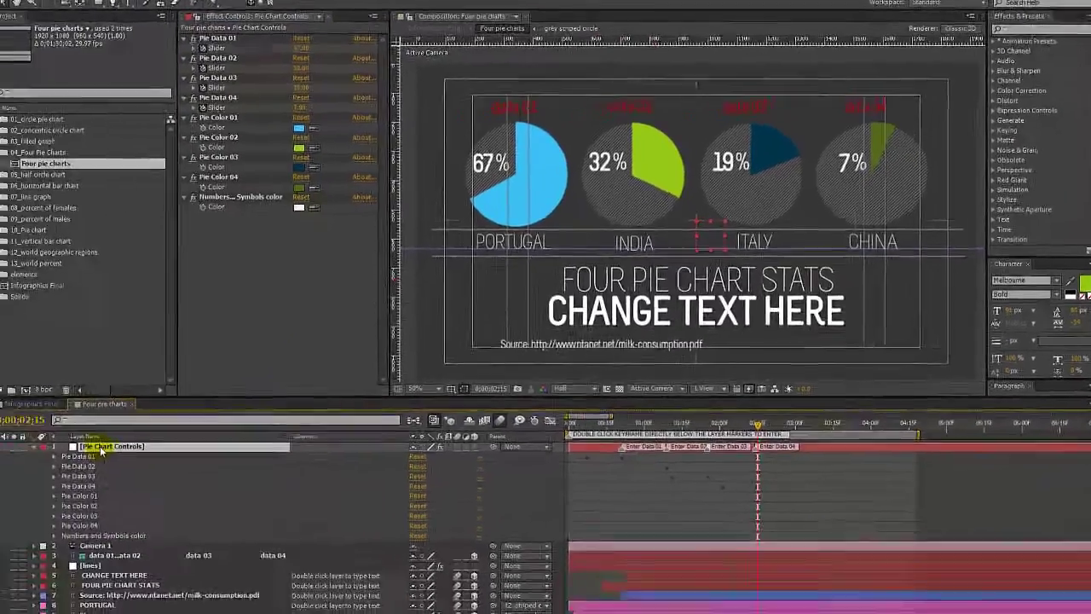
key("u")
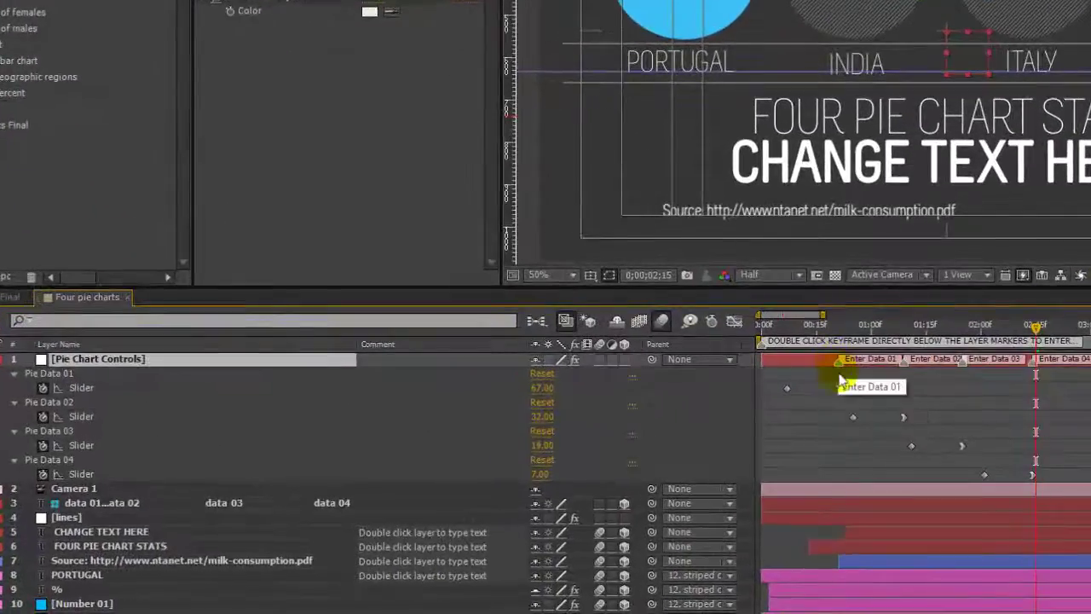
left_click(908, 331)
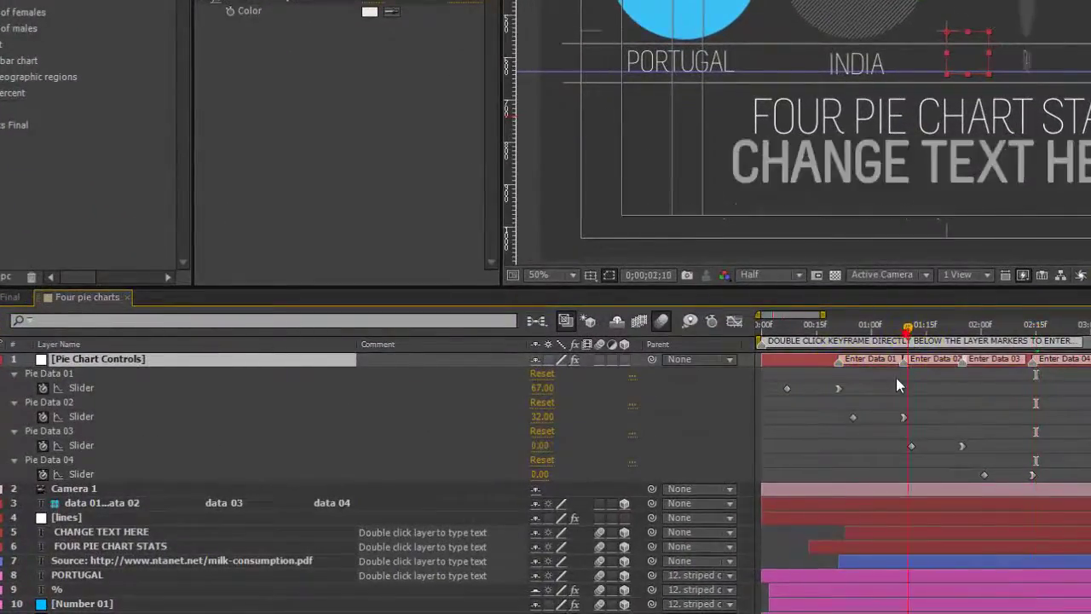
double_click(838, 366)
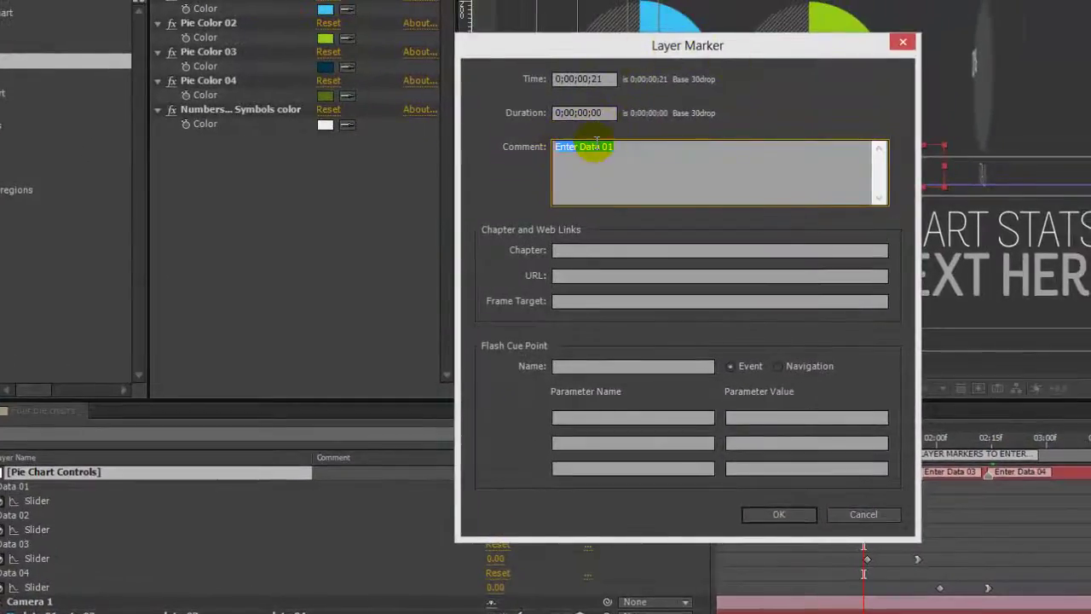
left_click(776, 515)
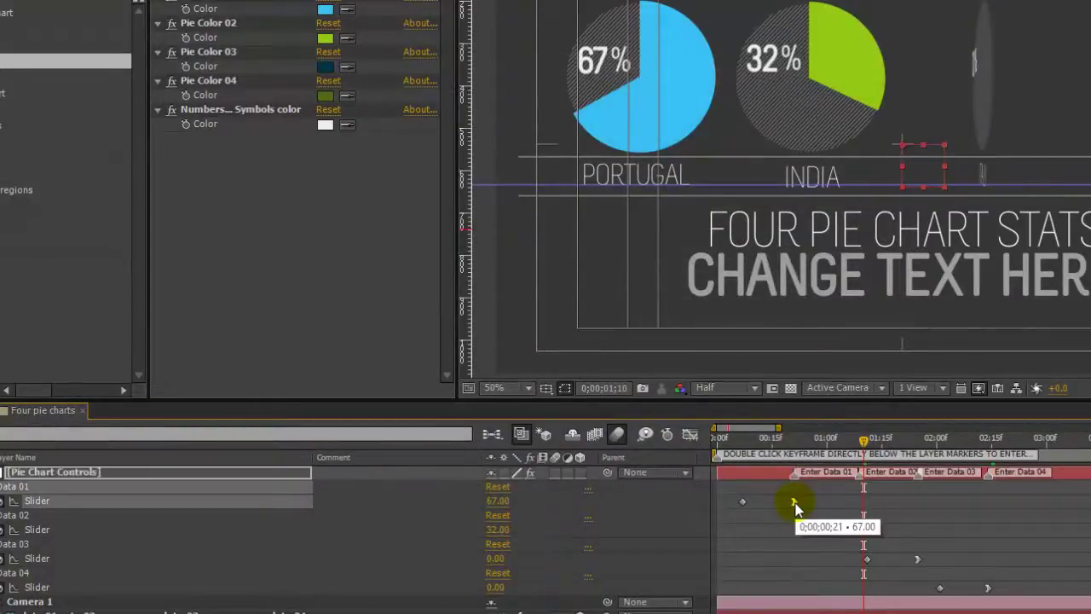
Step: Re-key Pie Data 01 to 58 and Pie Data 02 to 60
double_click(794, 502)
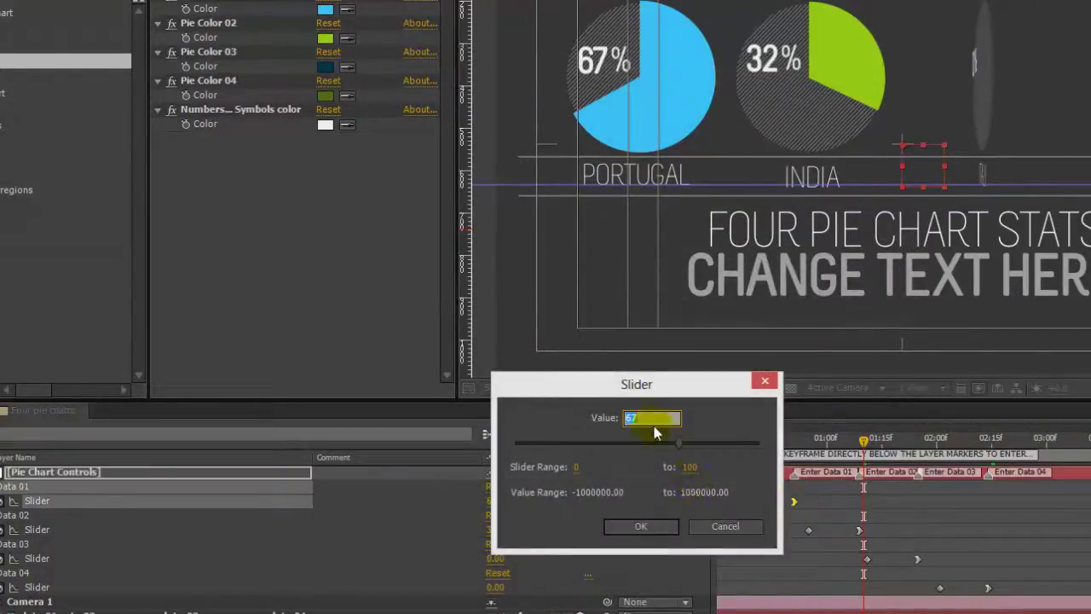
left_click(677, 444)
left_click_drag(675, 444, 640, 446)
left_click(641, 417)
type("58")
key("Return")
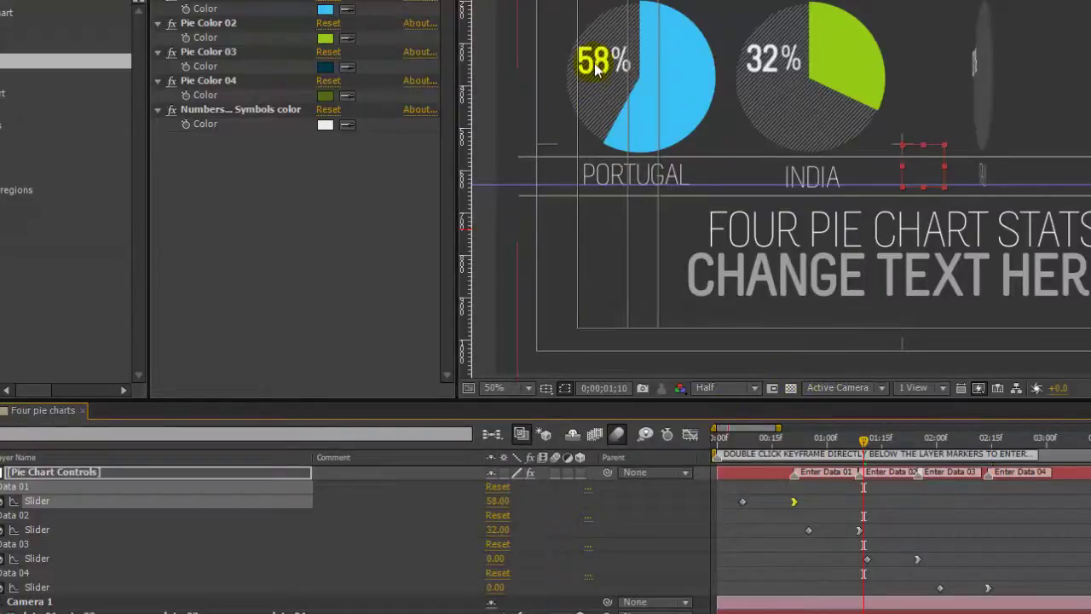
double_click(859, 531)
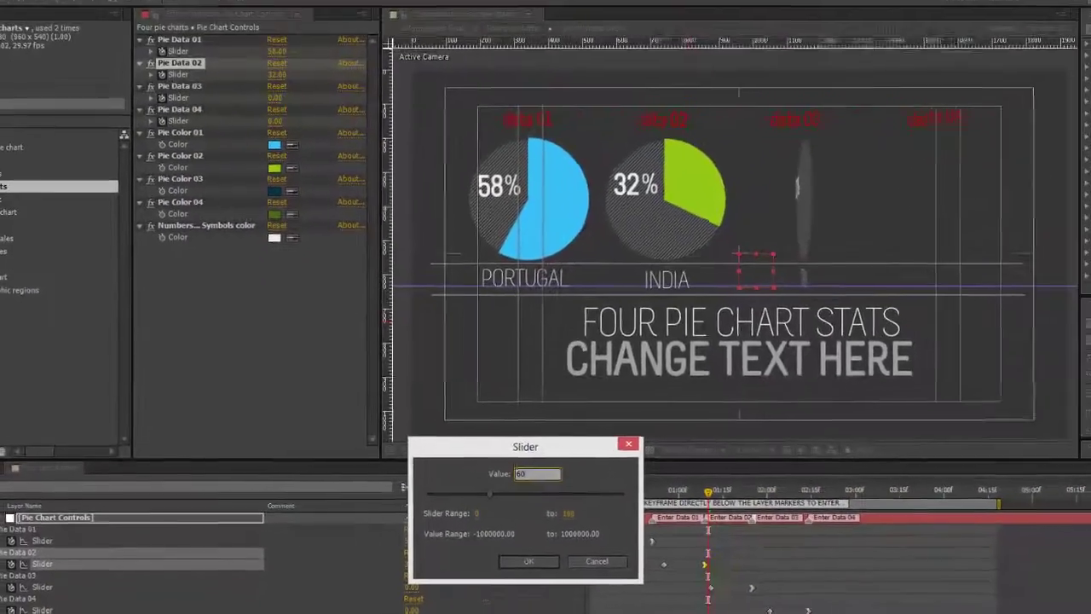
type("60")
key("Return")
Step: Set the Pie Data 03 keyframe to 90 and the Pie Data 04 keyframe to 50
left_click(750, 494)
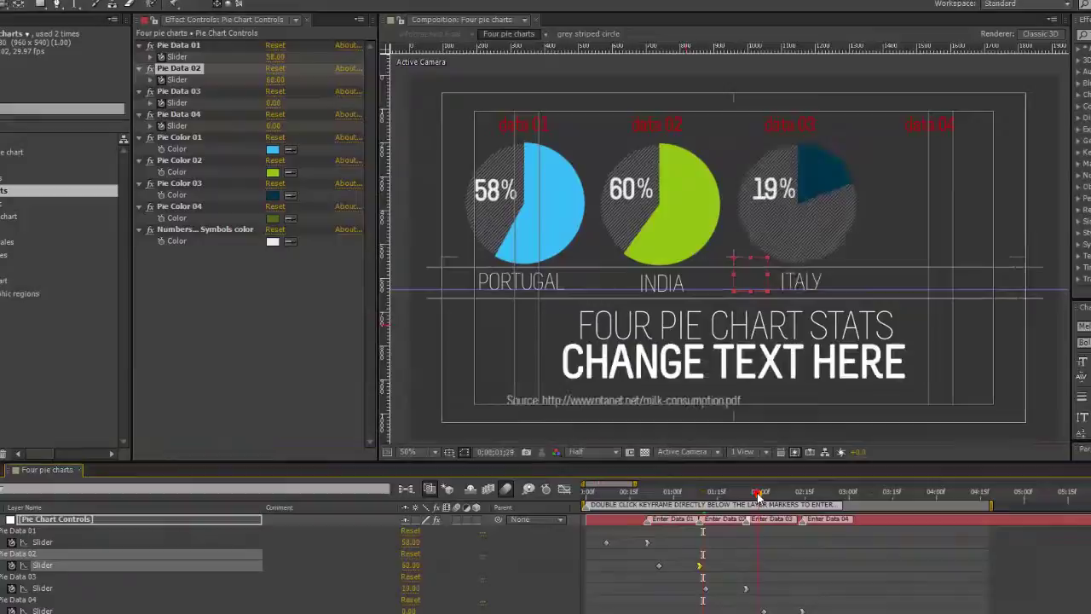
left_click(746, 588)
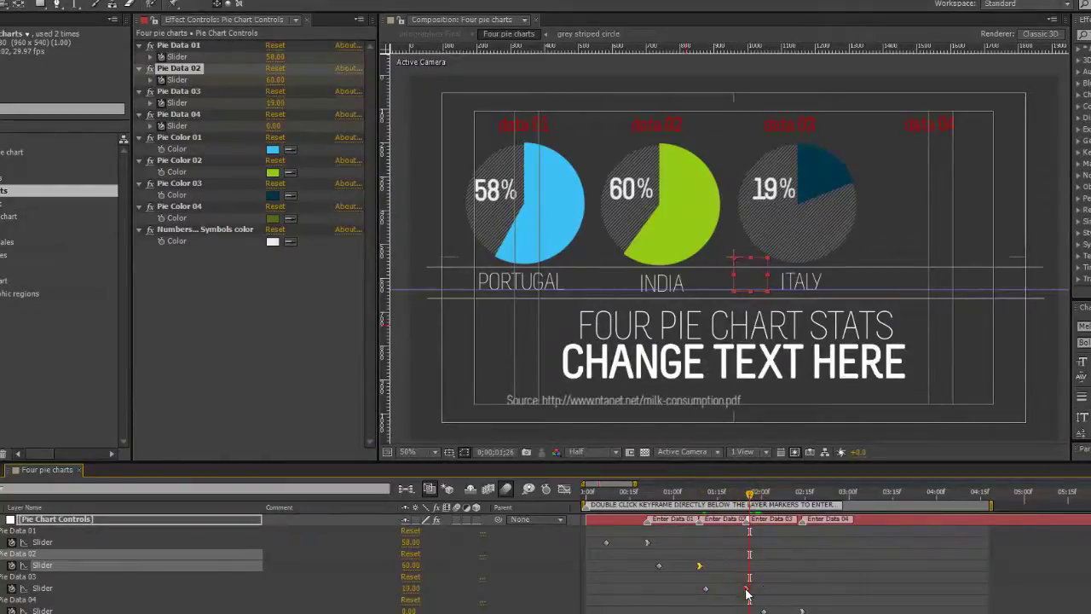
double_click(746, 589)
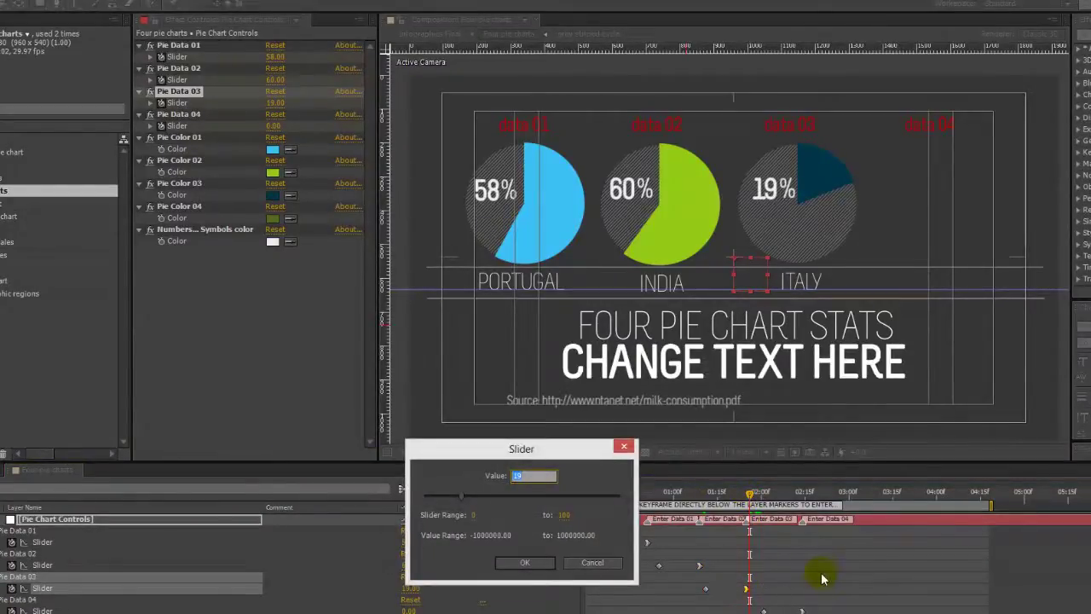
type("90")
key("Return")
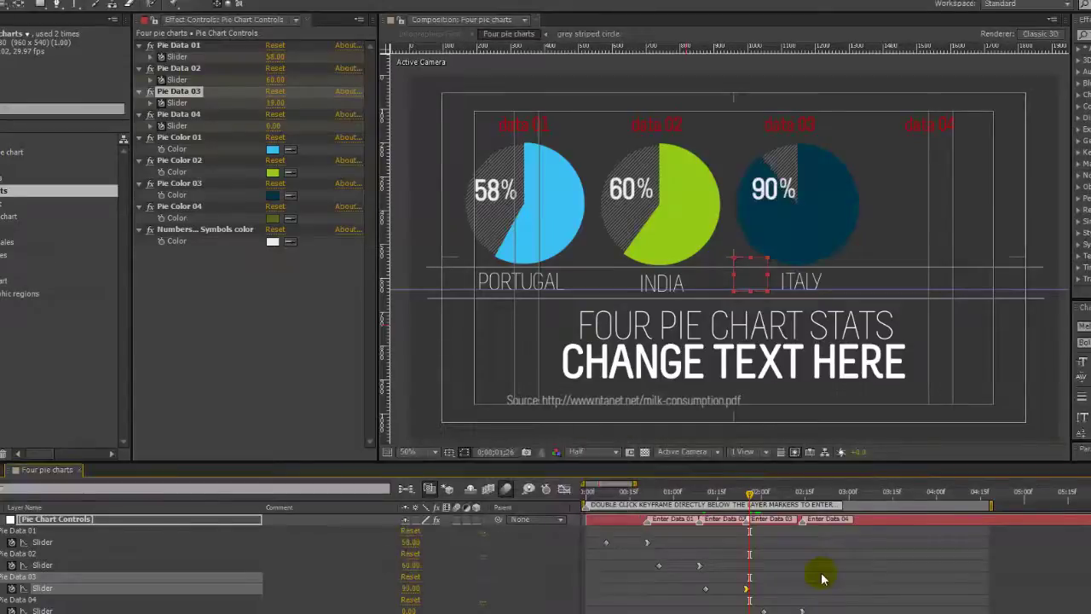
left_click(805, 492)
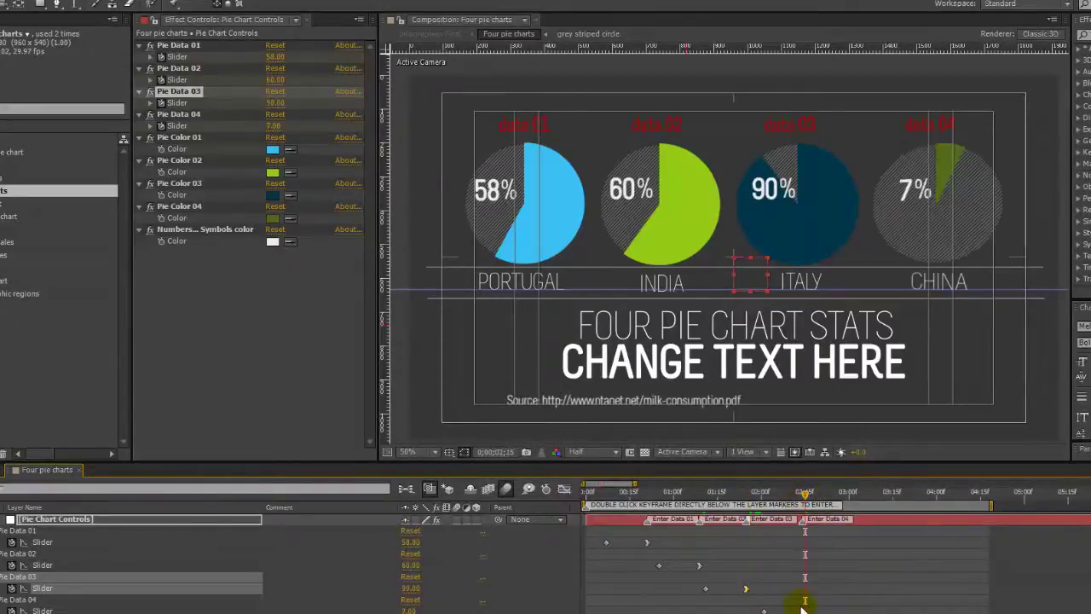
left_click(802, 611)
double_click(802, 610)
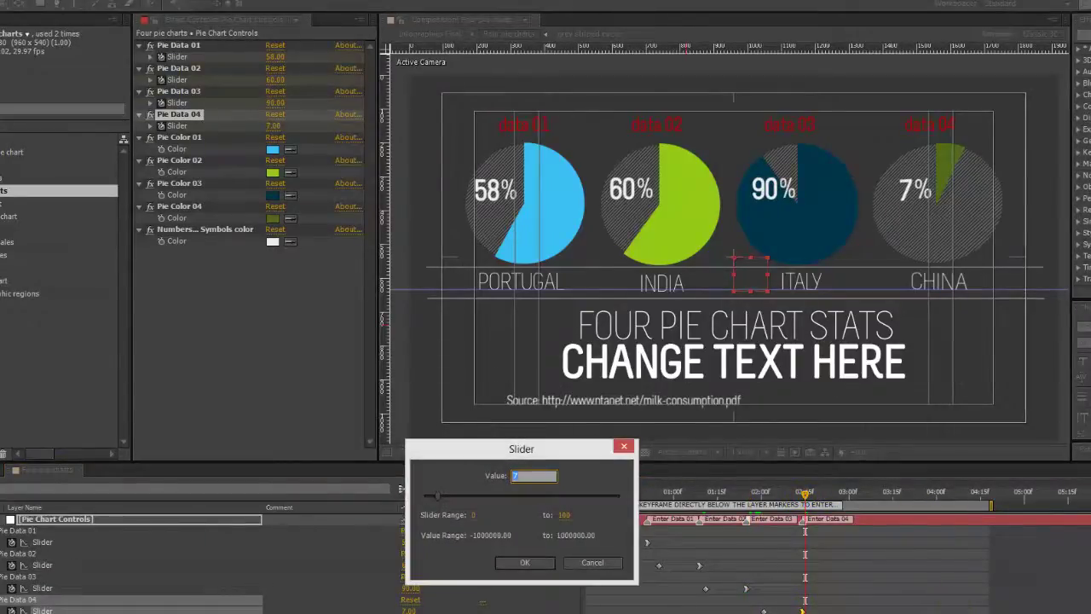
type("50")
key("Return")
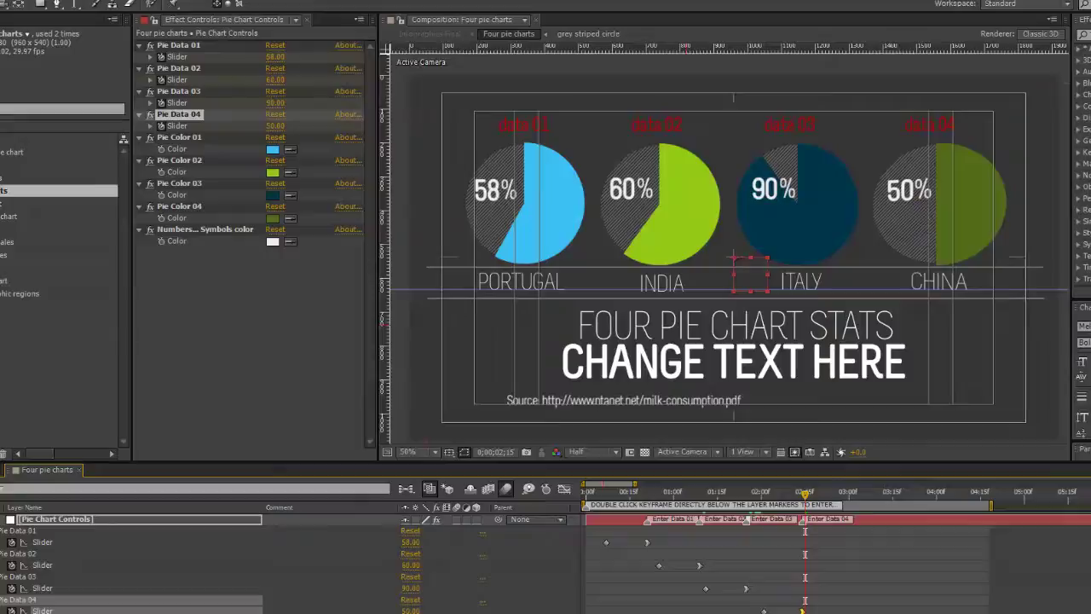
Step: Replace the PORTUGAL label text with 'Data 01' using the type tool
key("u")
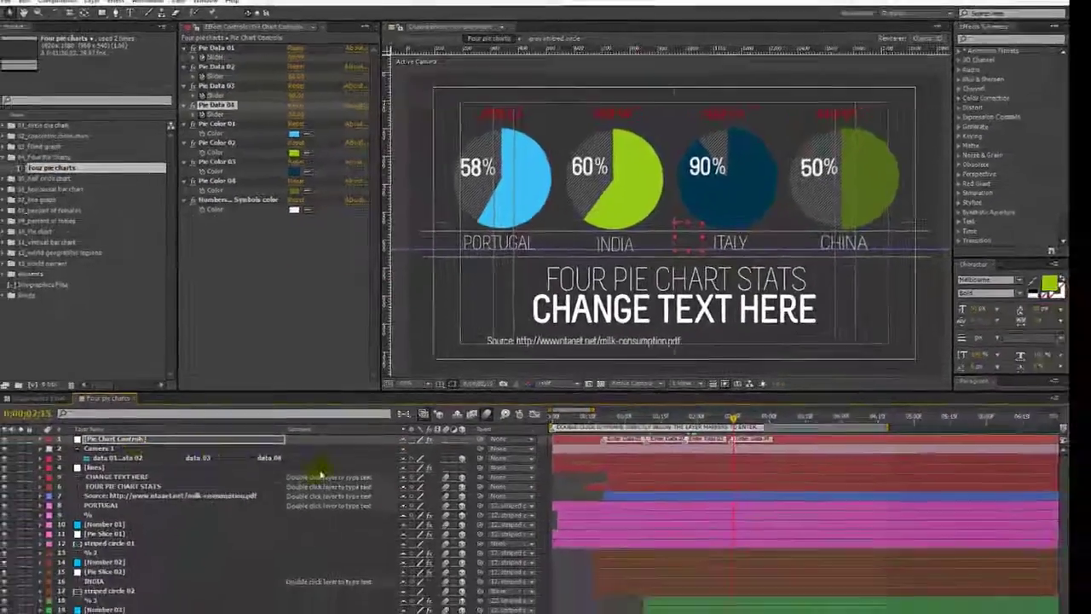
left_click(119, 504)
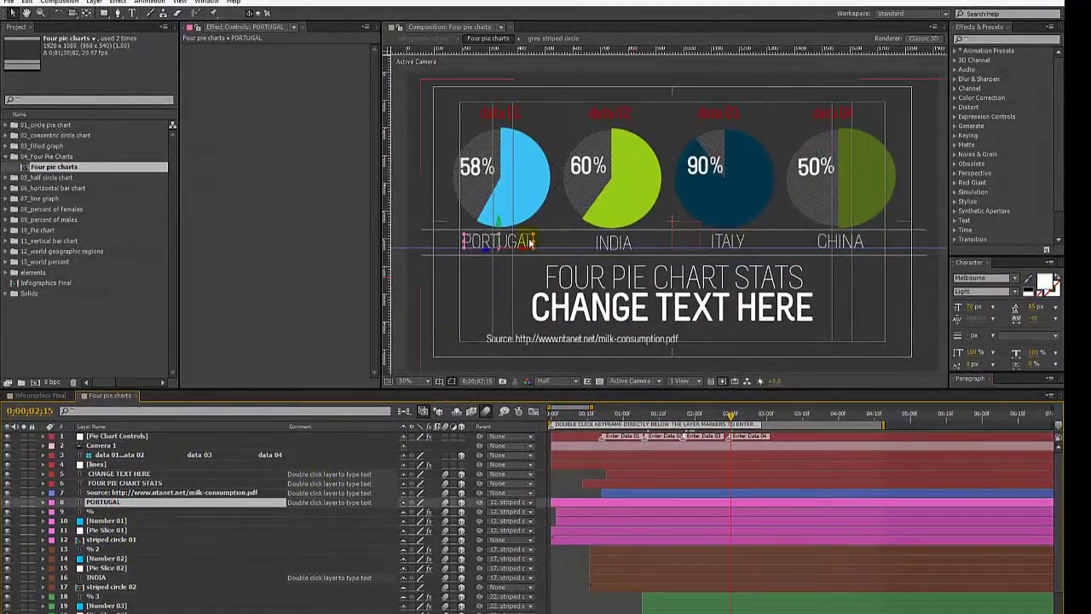
key("Return")
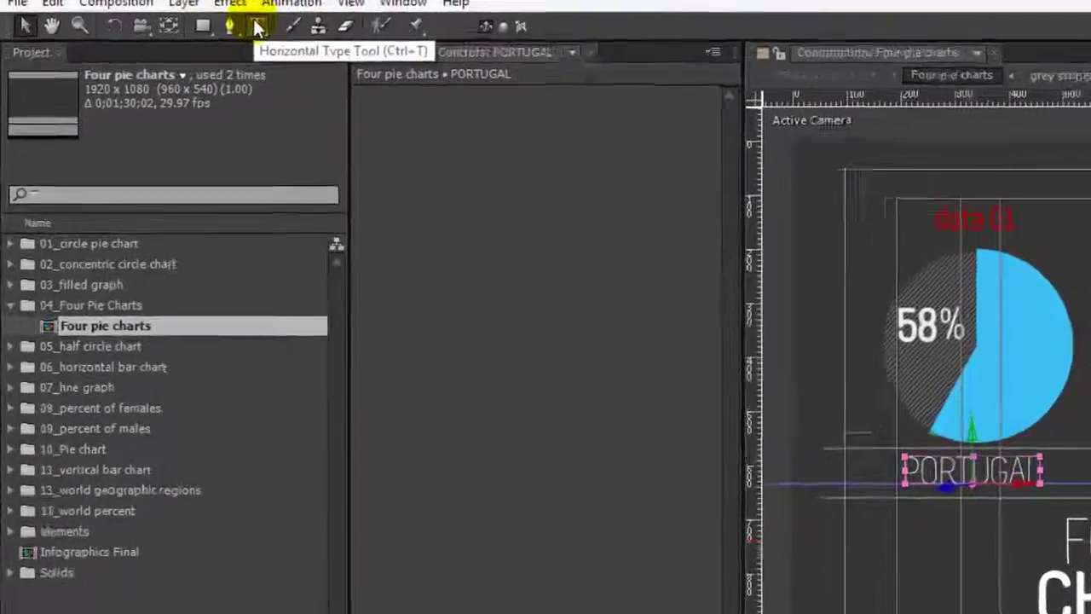
left_click(132, 14)
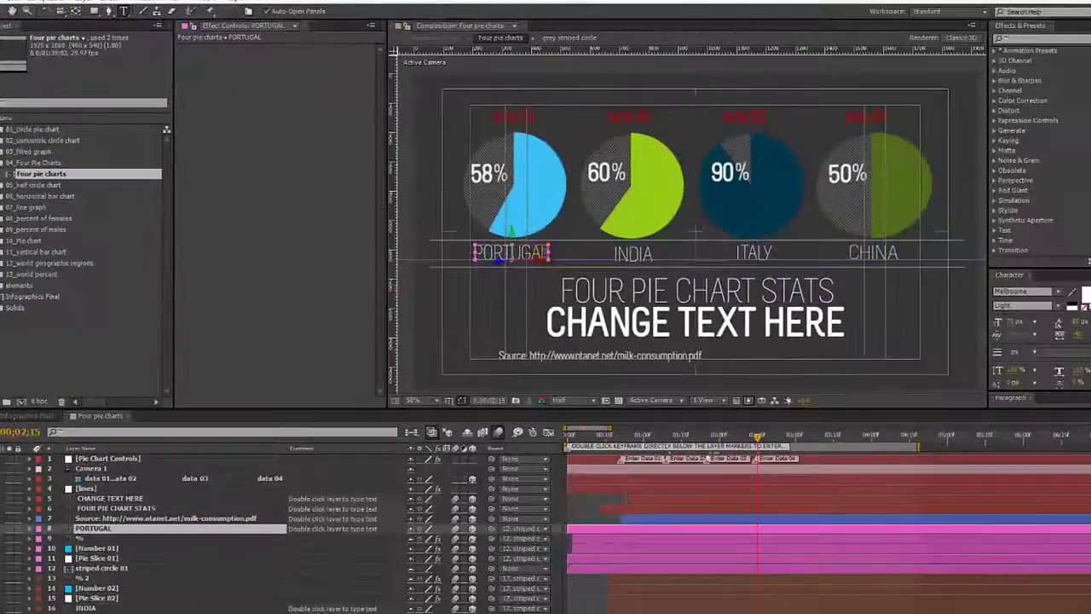
double_click(639, 294)
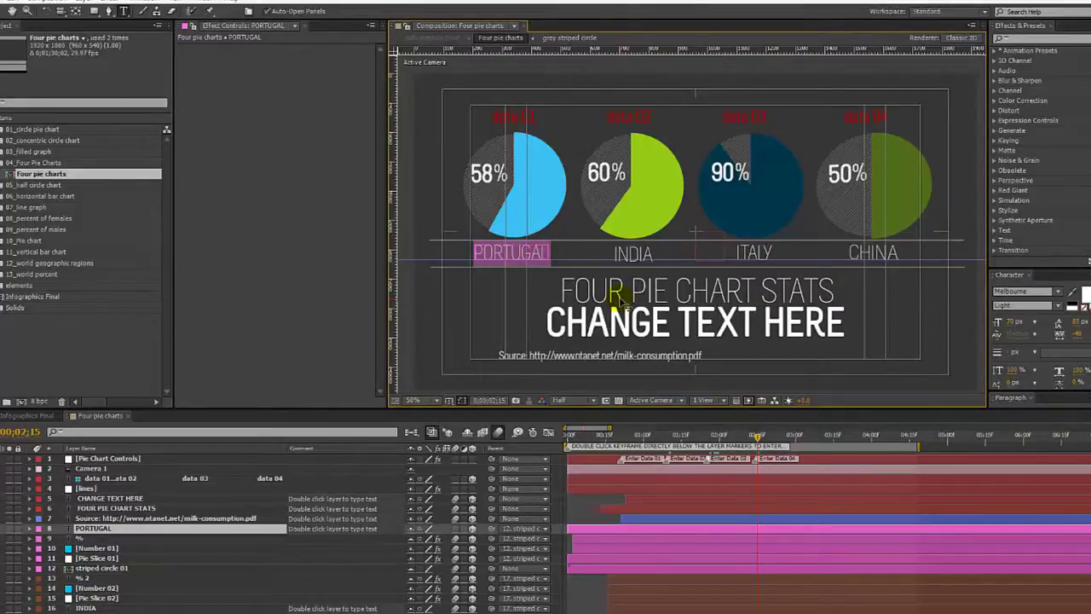
type("Data 01")
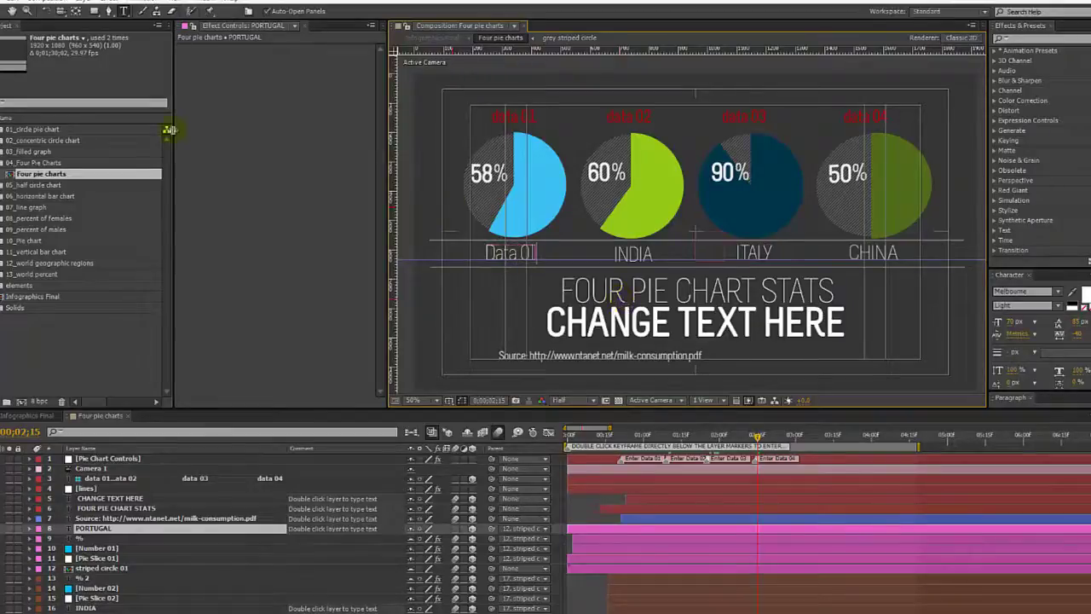
key("Escape")
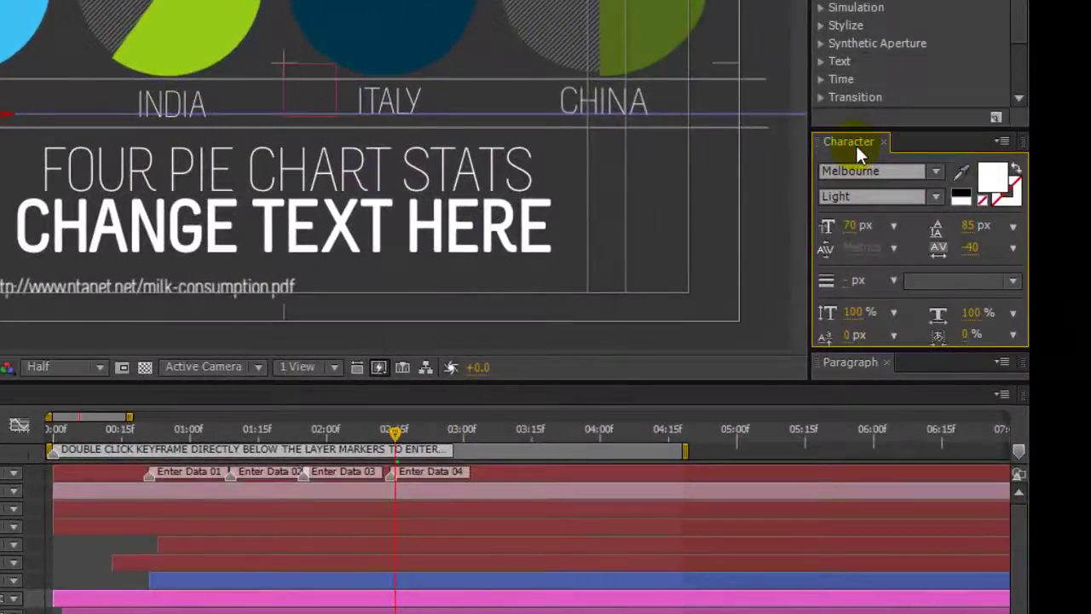
Step: Change the Data 01 label's font to Melbourne Regular
left_click(929, 170)
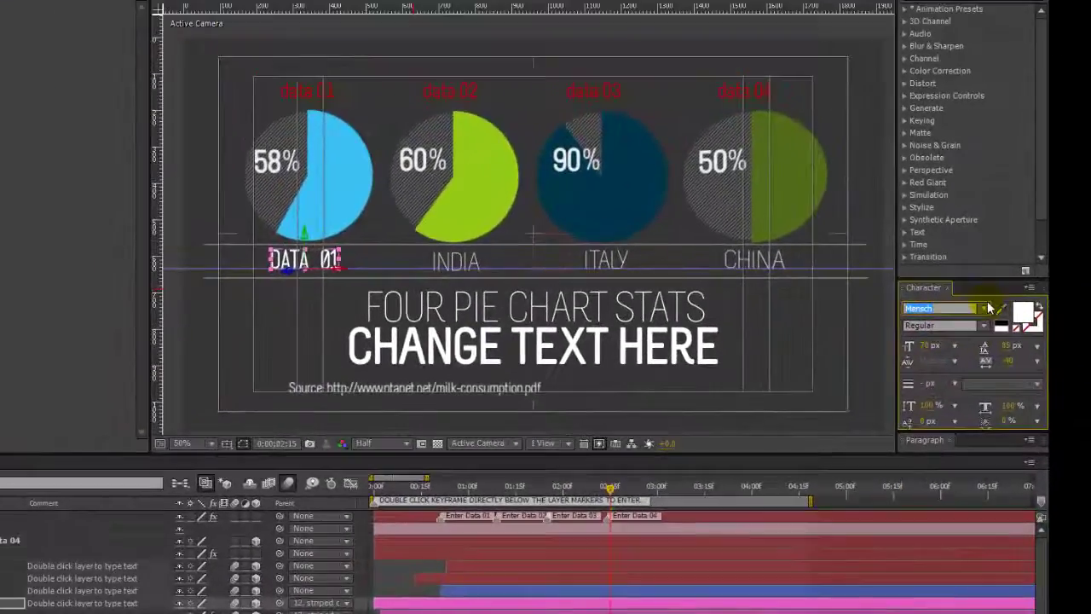
key("Down")
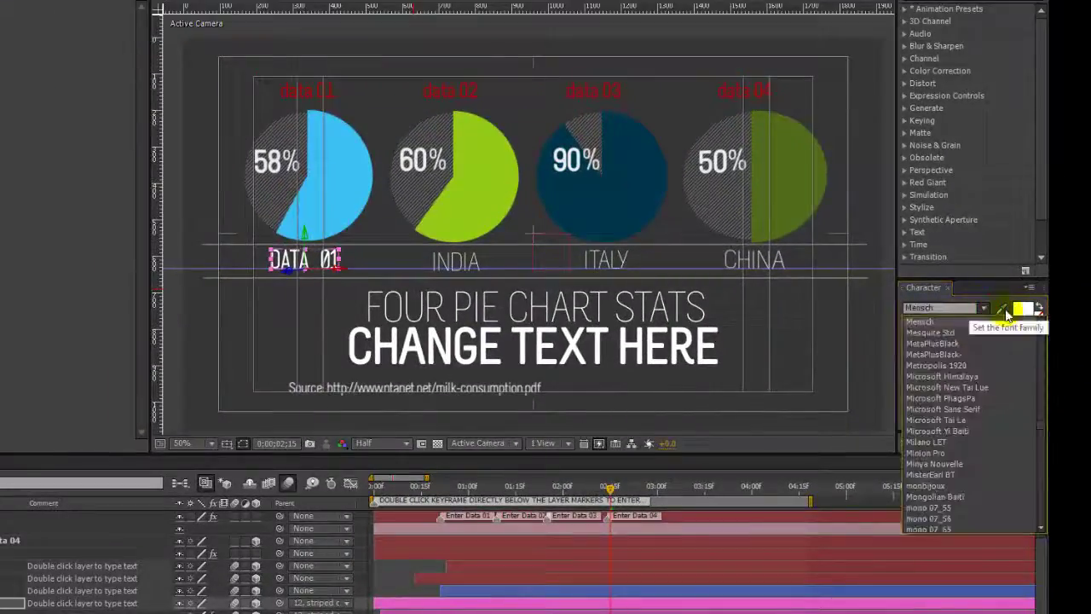
scroll(1005, 331, "up", 1)
left_click(977, 323)
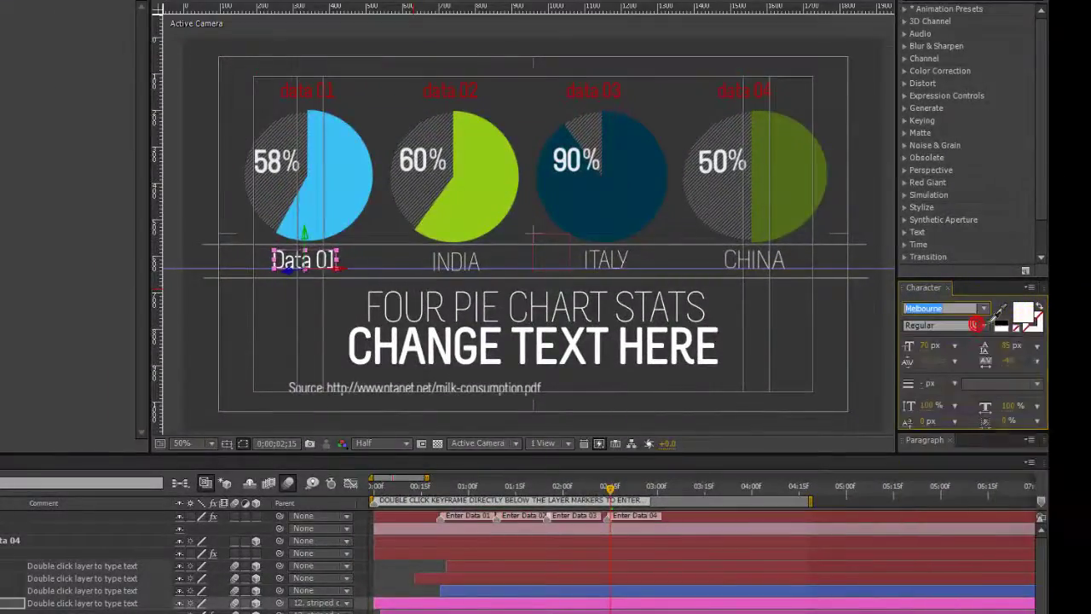
key("Escape")
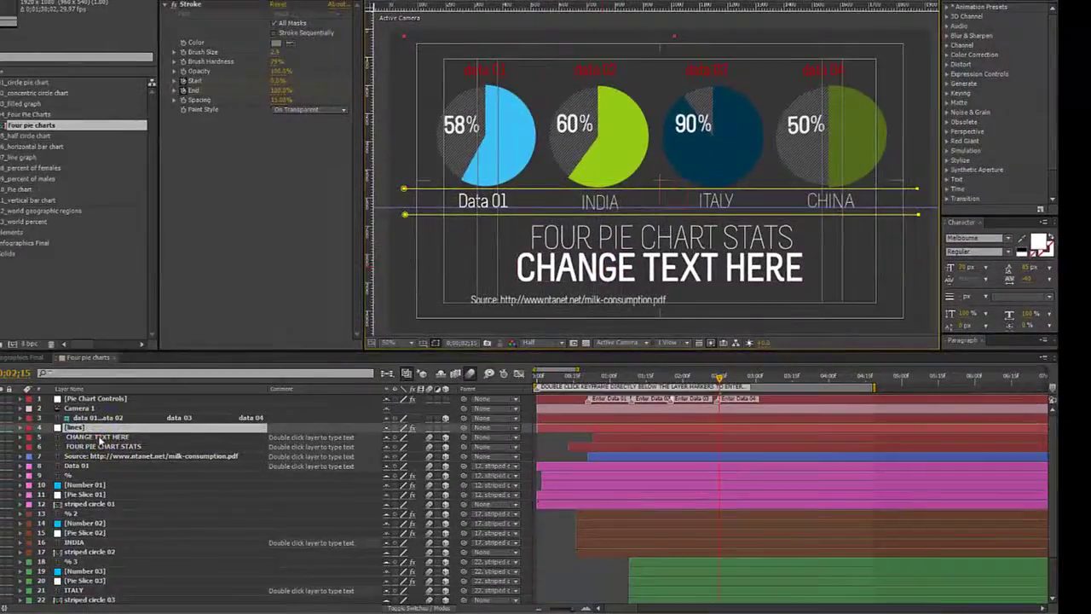
Step: Inspect the CHANGE TEXT HERE and FOUR PIE CHART STATS layers, then drag a horizontal guide away
left_click(96, 449)
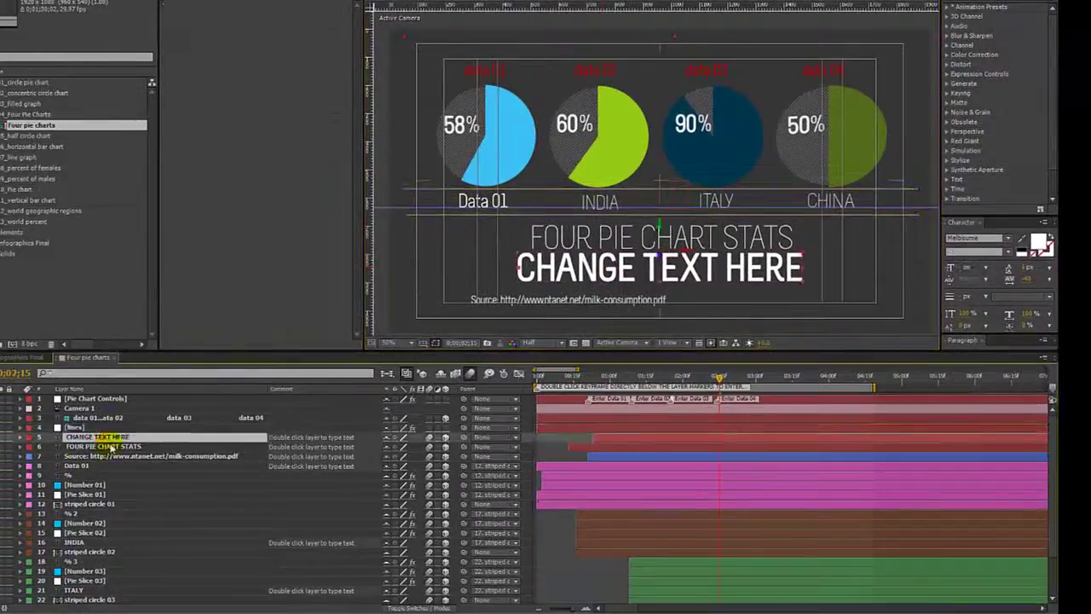
double_click(125, 436)
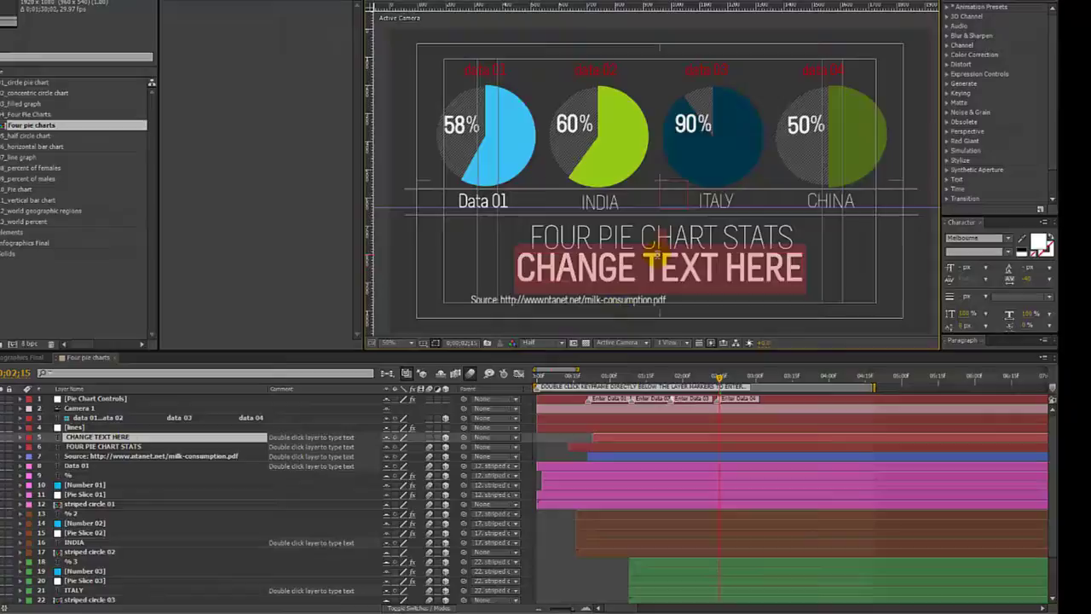
left_click(107, 446)
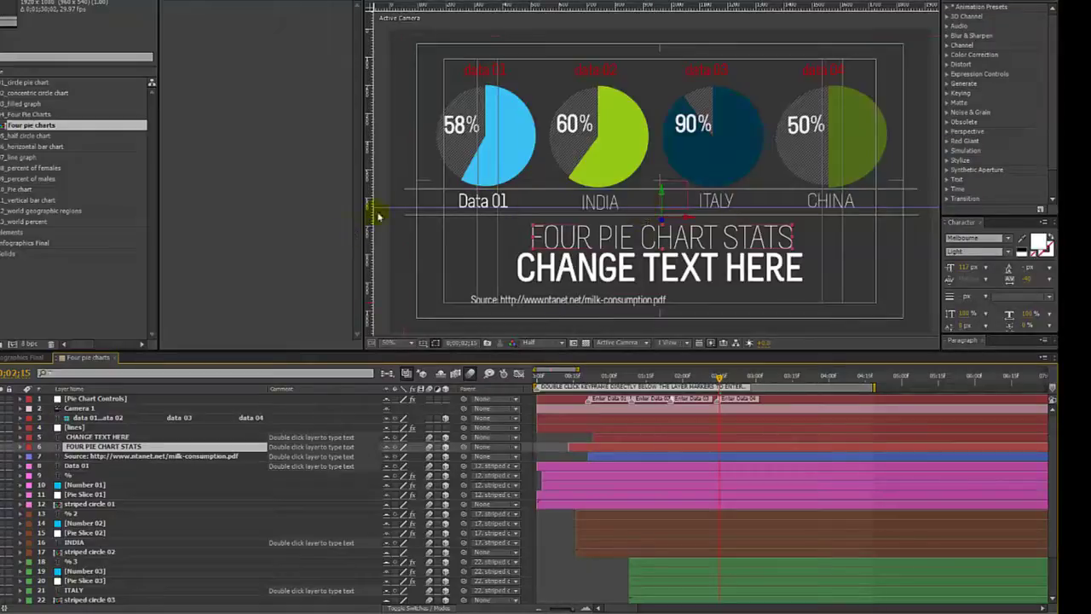
left_click_drag(381, 207, 212, 368)
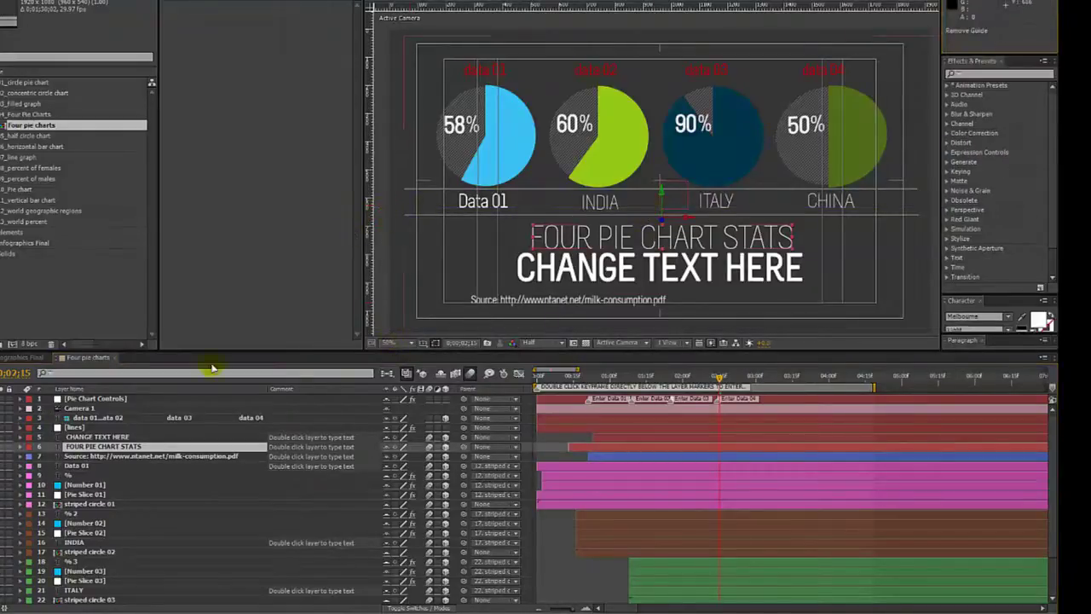
Step: Set the [lines] layer's Stroke colour to light grey D5D5D5
left_click(94, 427)
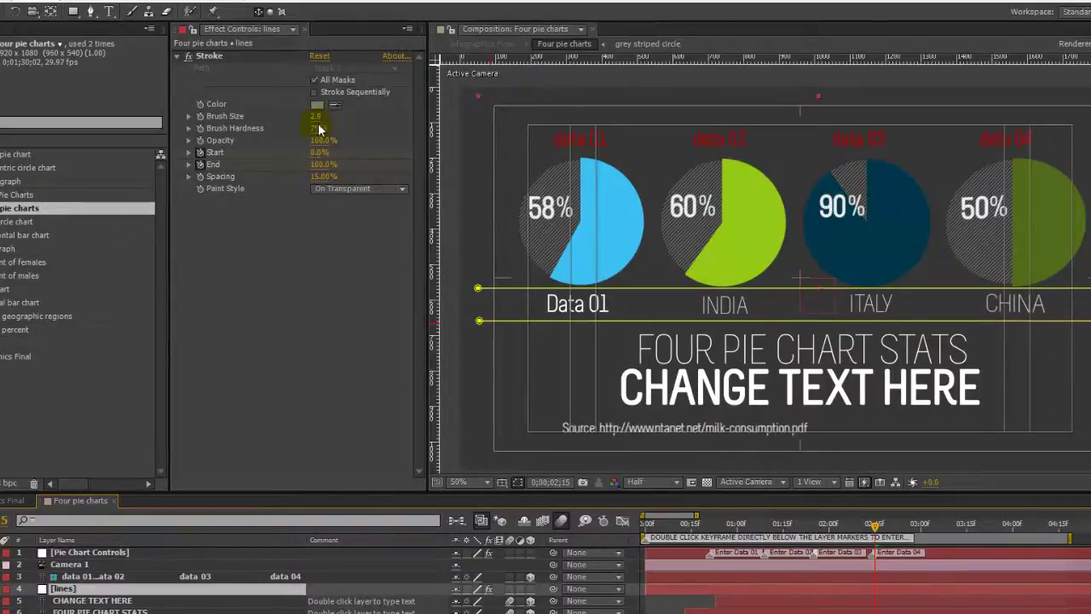
left_click(316, 106)
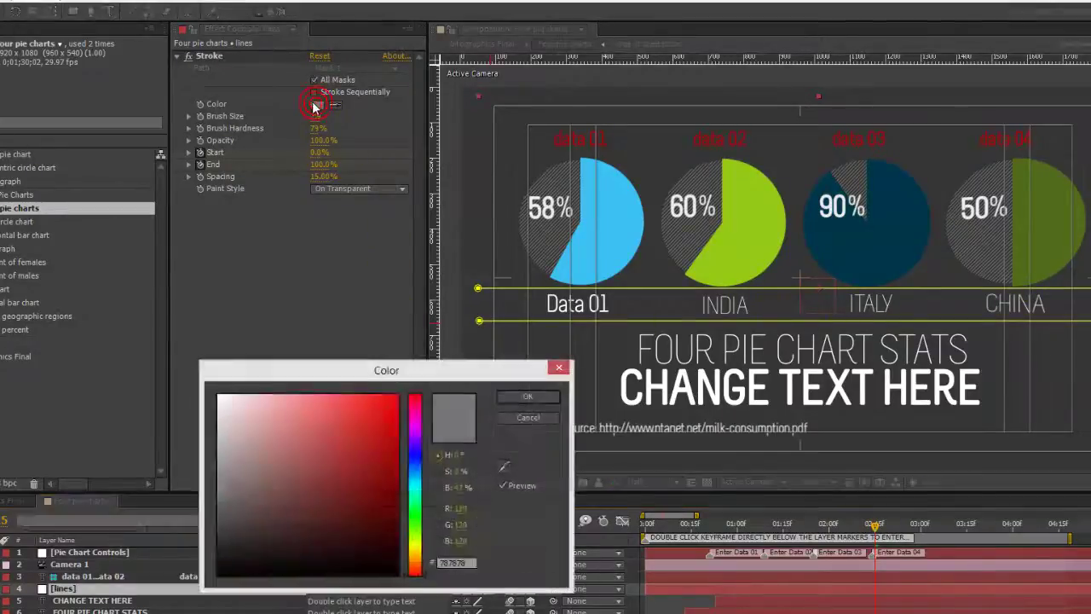
left_click_drag(248, 424, 218, 394)
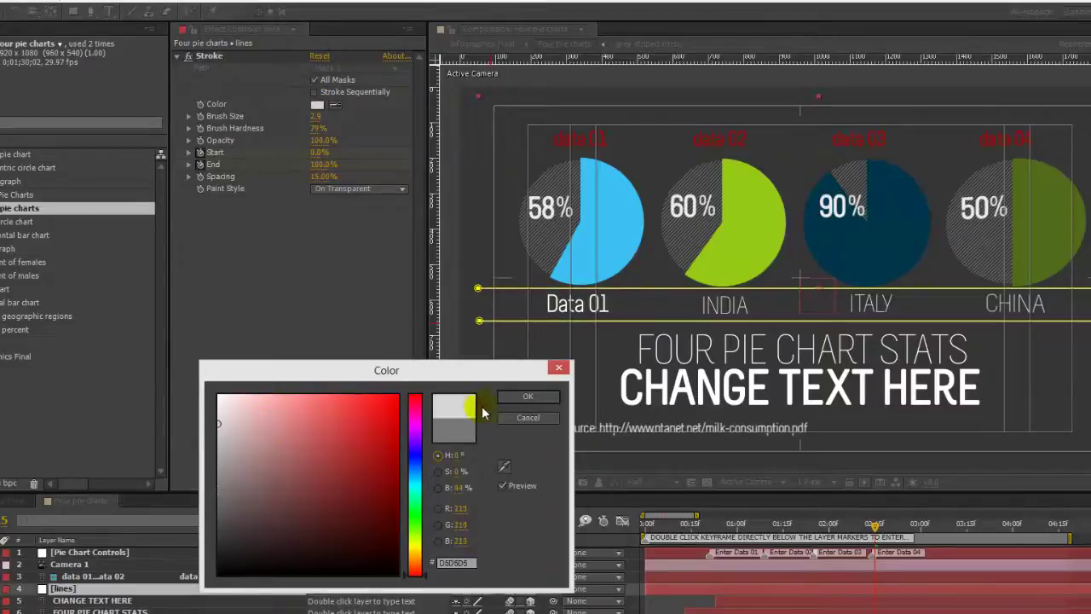
left_click(527, 395)
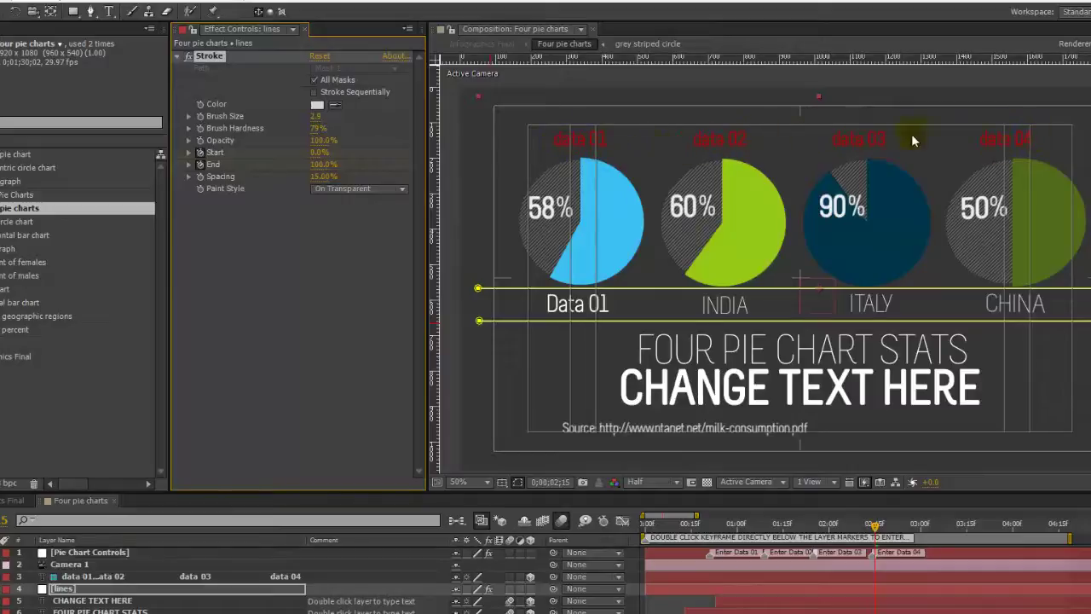
Step: Select the data 01–data 04 caption text layer in the timeline
left_click(75, 576)
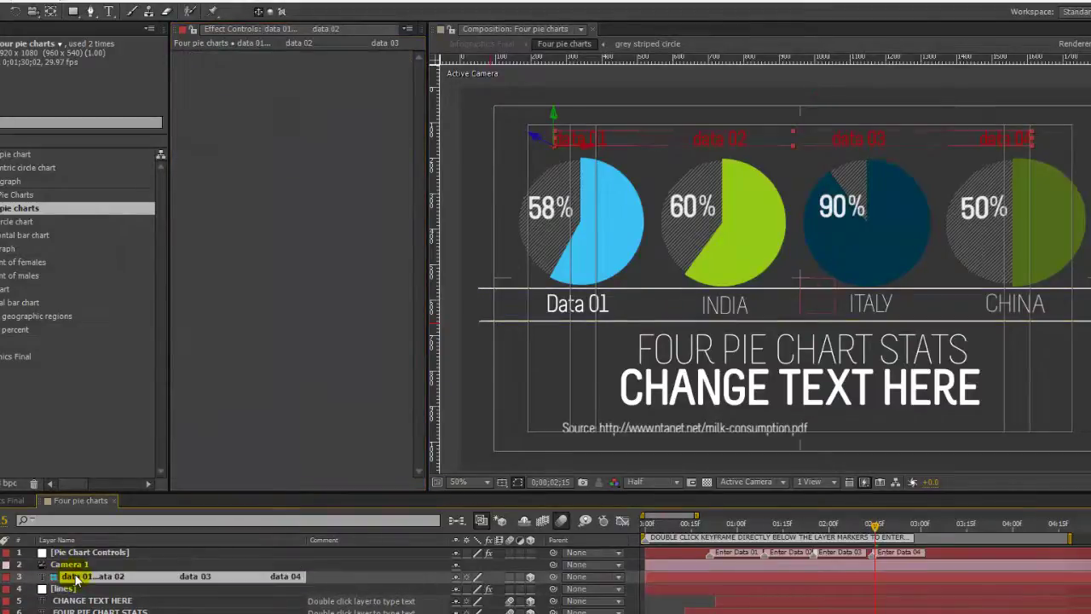